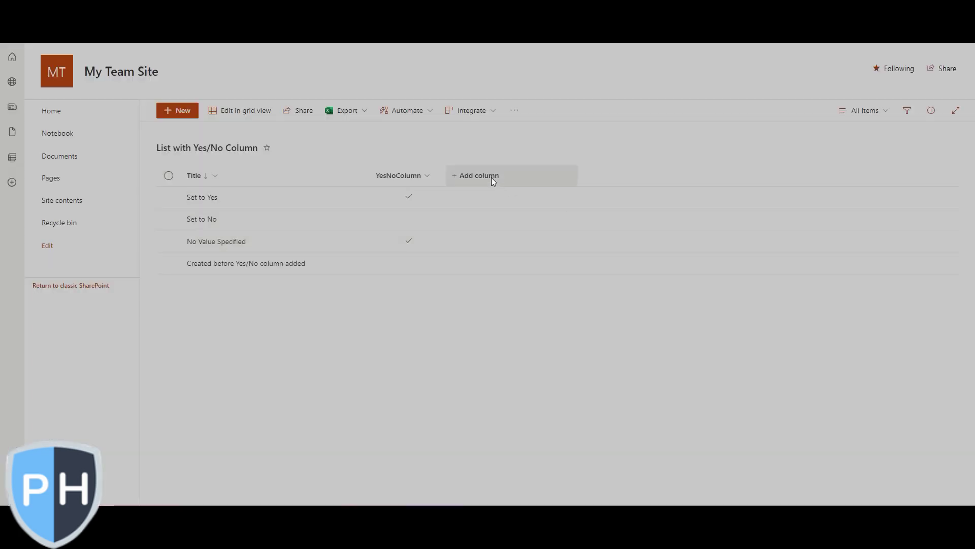
# - Start a new Yes/No column in the SharePoint list and view the options for its default value
pyautogui.click(491, 178)
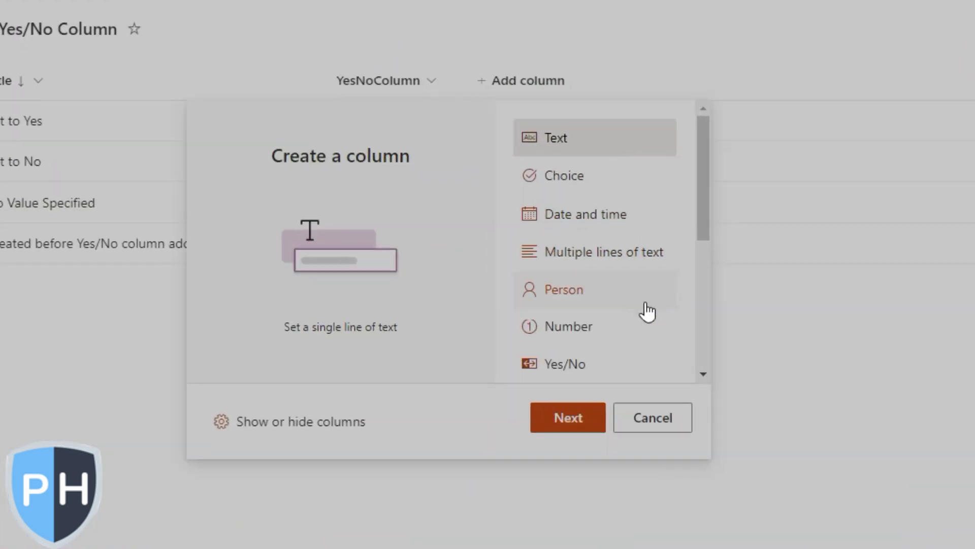
pyautogui.click(676, 390)
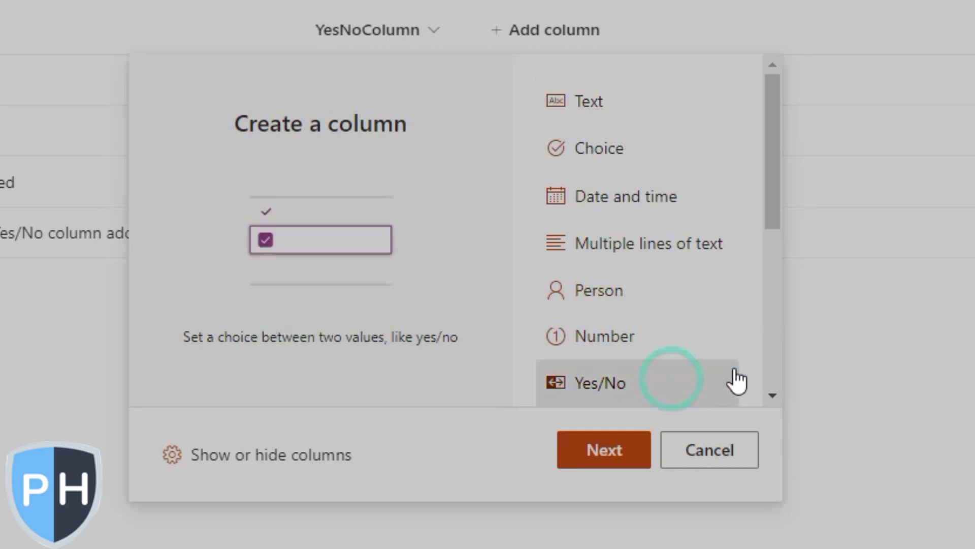
pyautogui.click(604, 459)
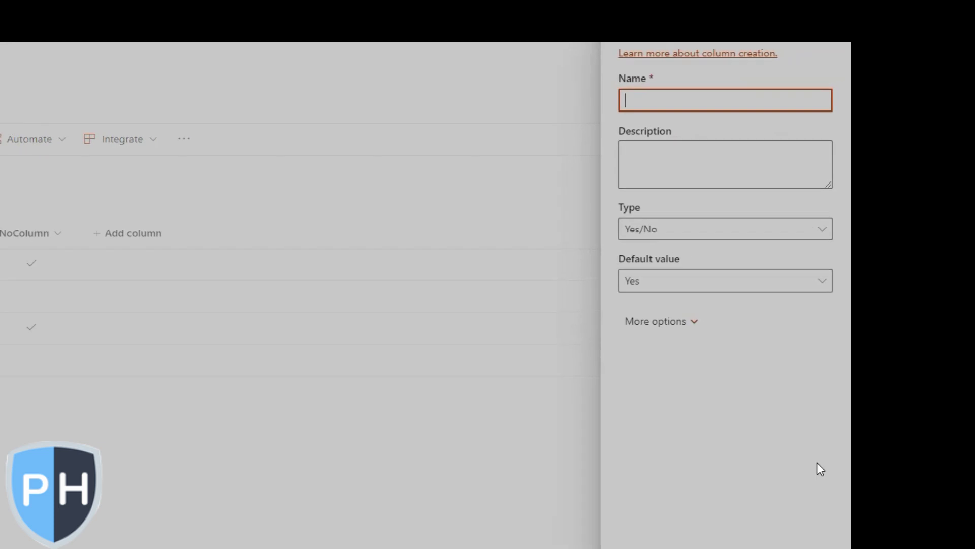
pyautogui.click(656, 370)
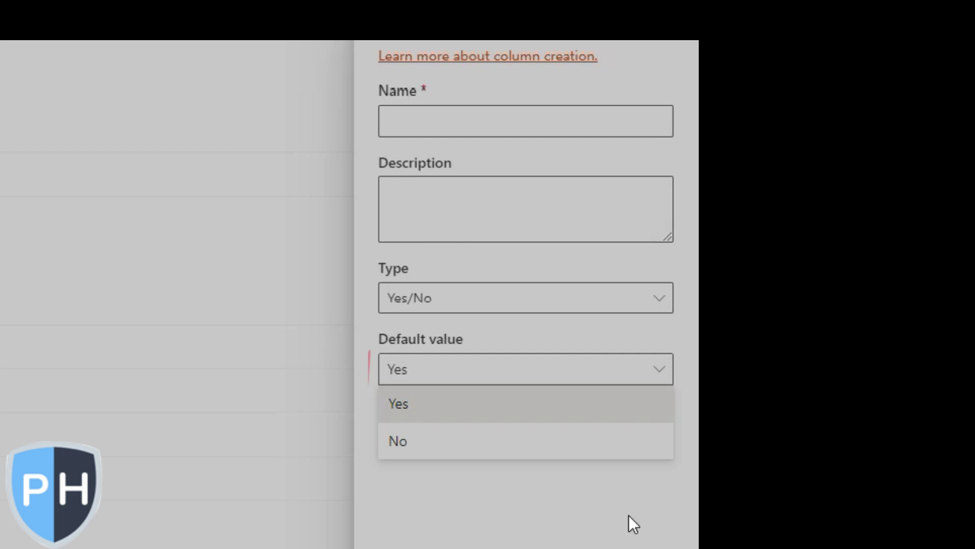
pyautogui.press('Escape')
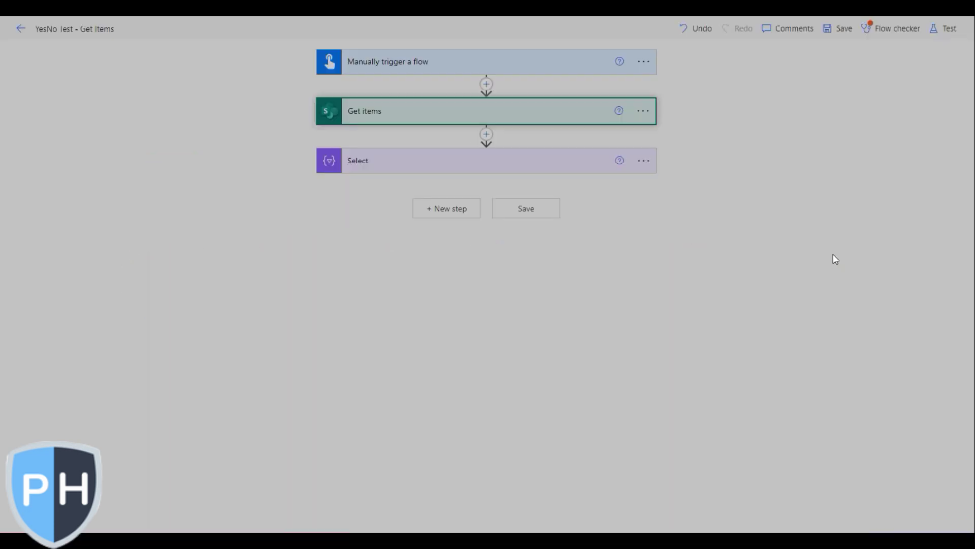
# - Switch to the YesNo Test - Get Items flow in Power Automate and review the settings of its Get items and Select actions
pyautogui.click(561, 113)
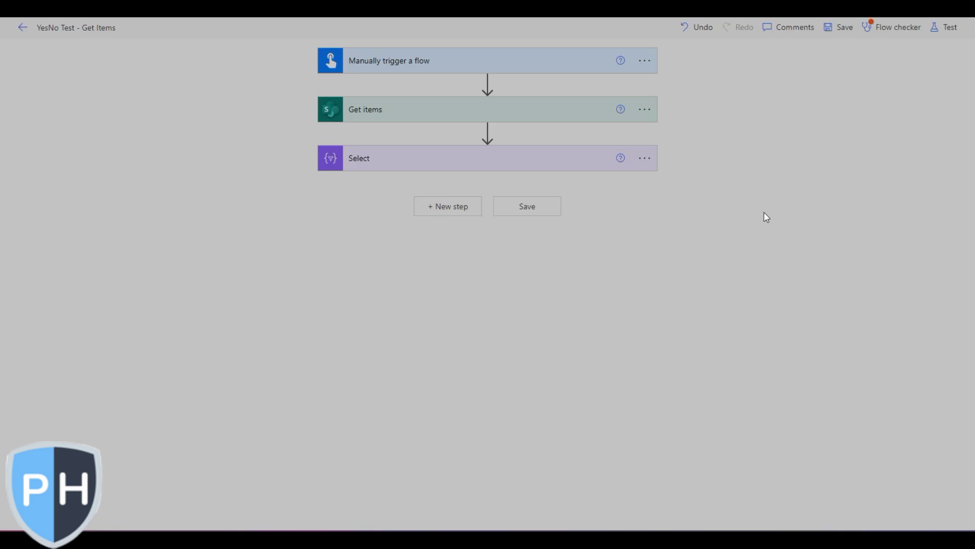
pyautogui.click(562, 160)
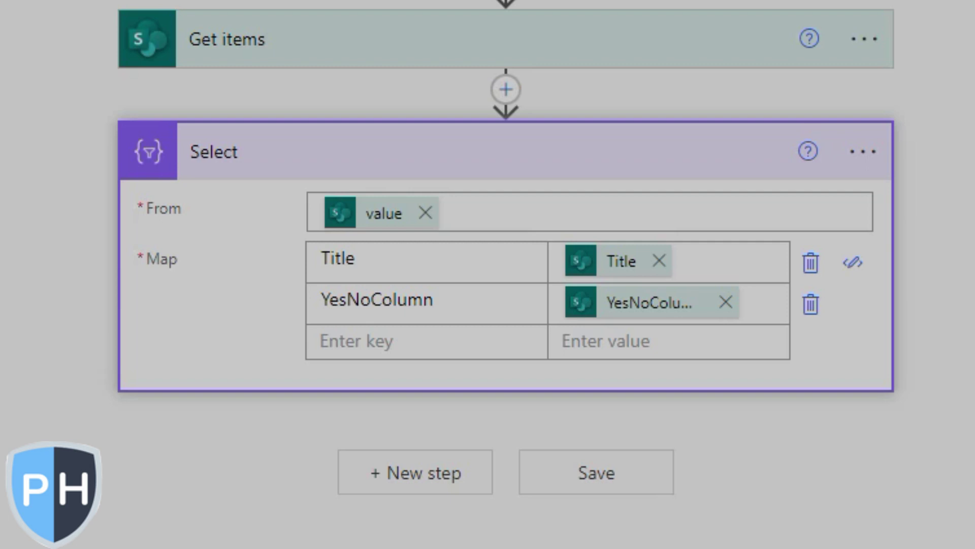
pyautogui.click(884, 163)
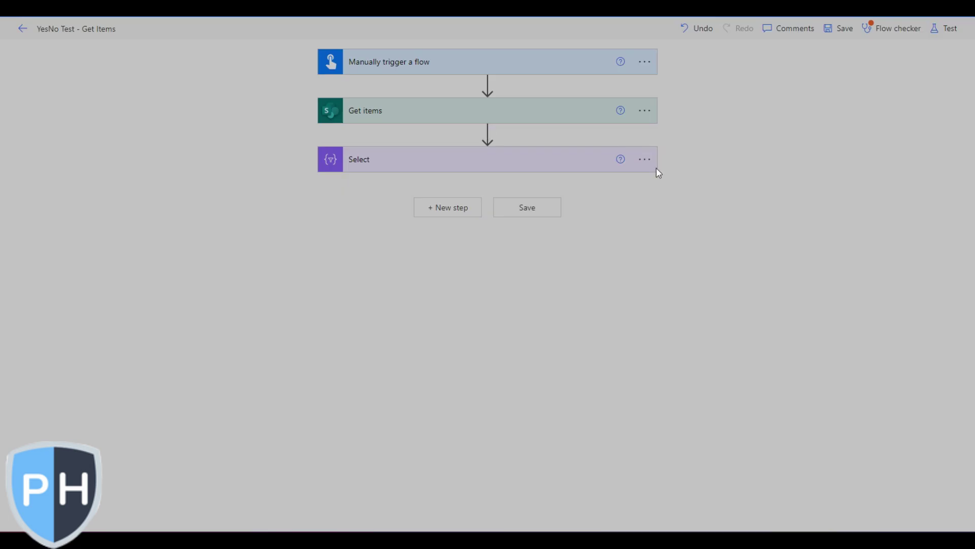
pyautogui.click(736, 41)
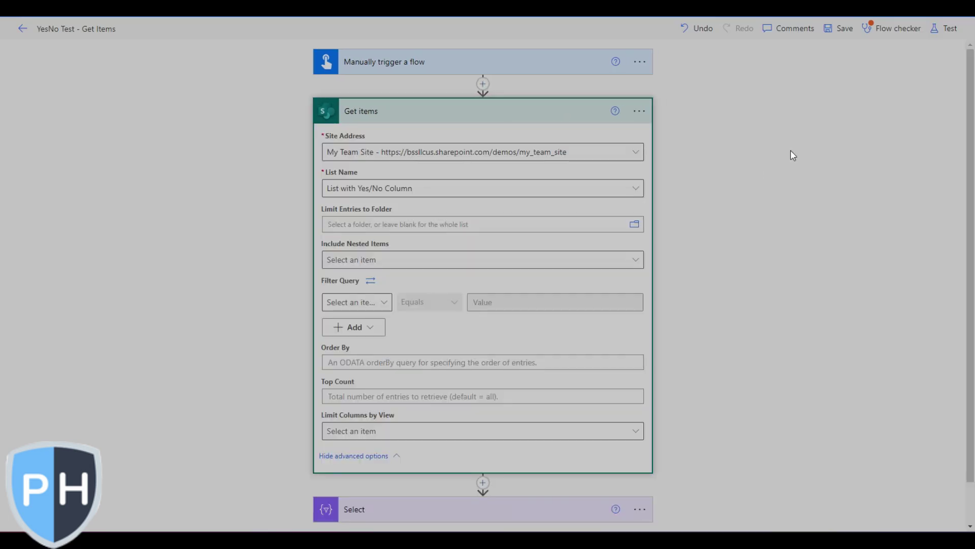
# - Run the flow as a manual test and open the raw outputs of the Select action
pyautogui.click(946, 28)
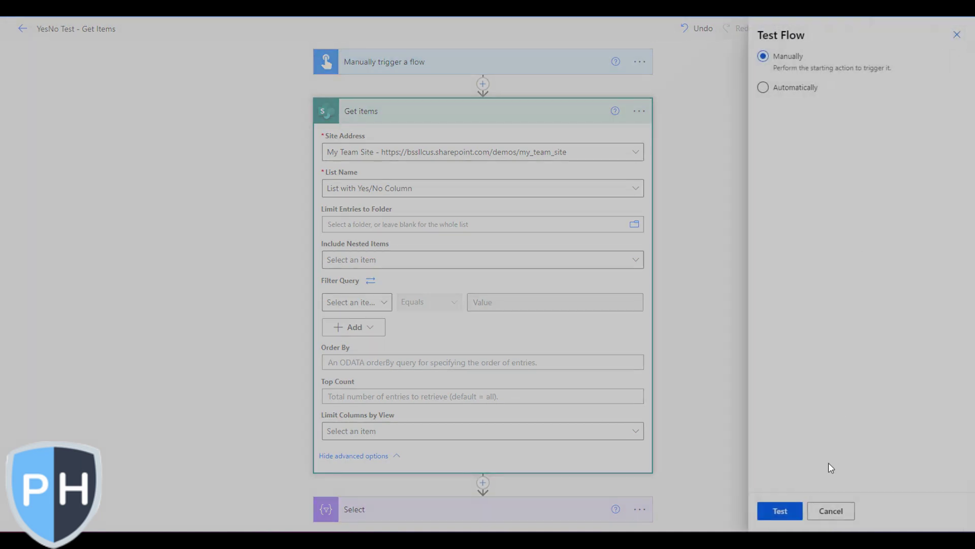
pyautogui.click(794, 514)
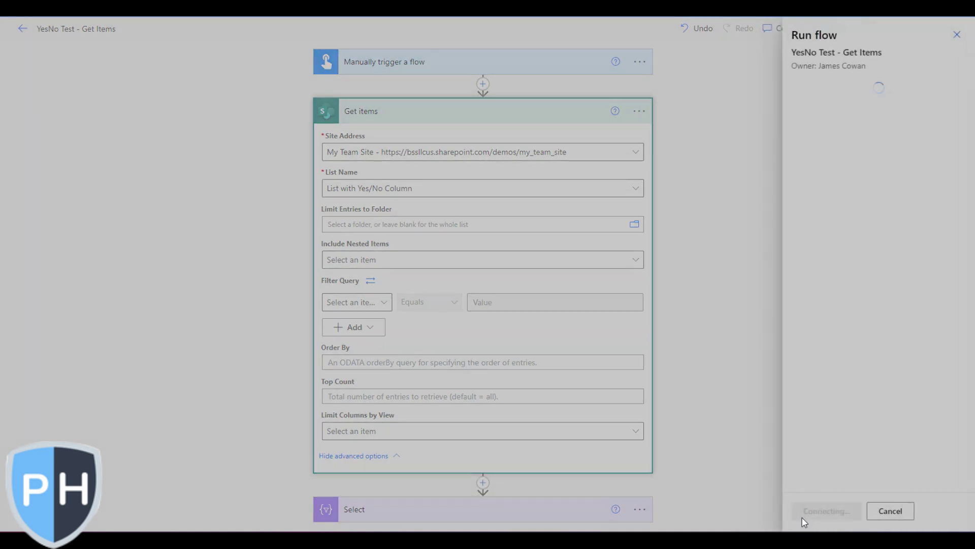
pyautogui.click(804, 518)
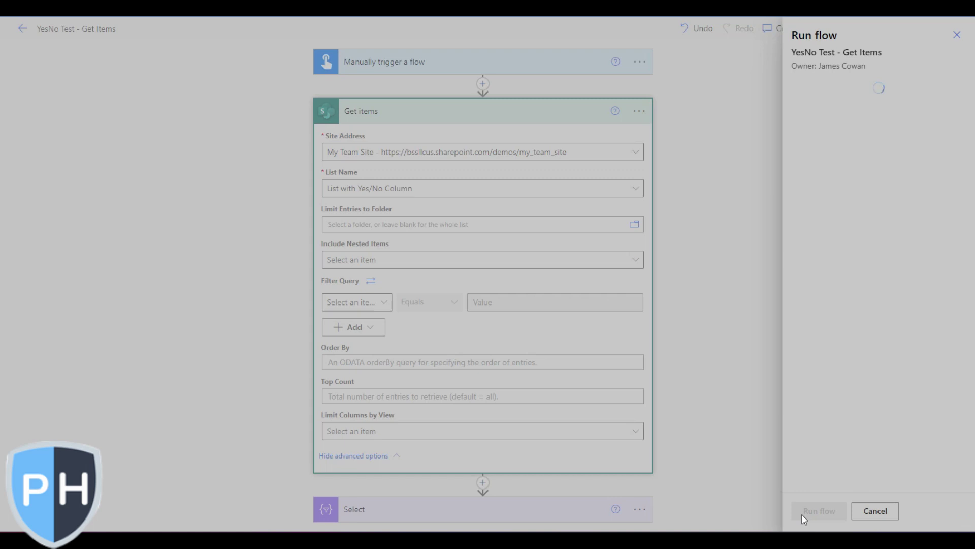
pyautogui.click(813, 511)
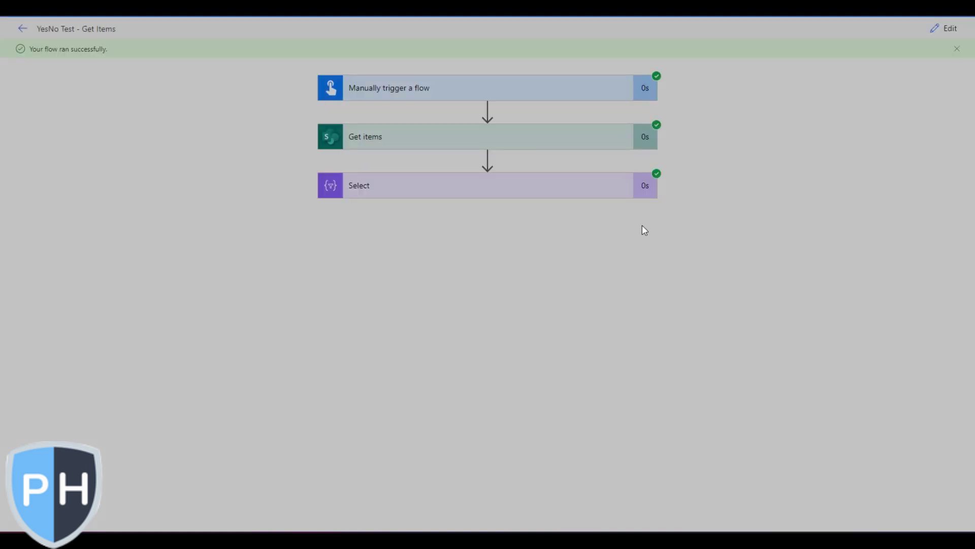
pyautogui.click(566, 185)
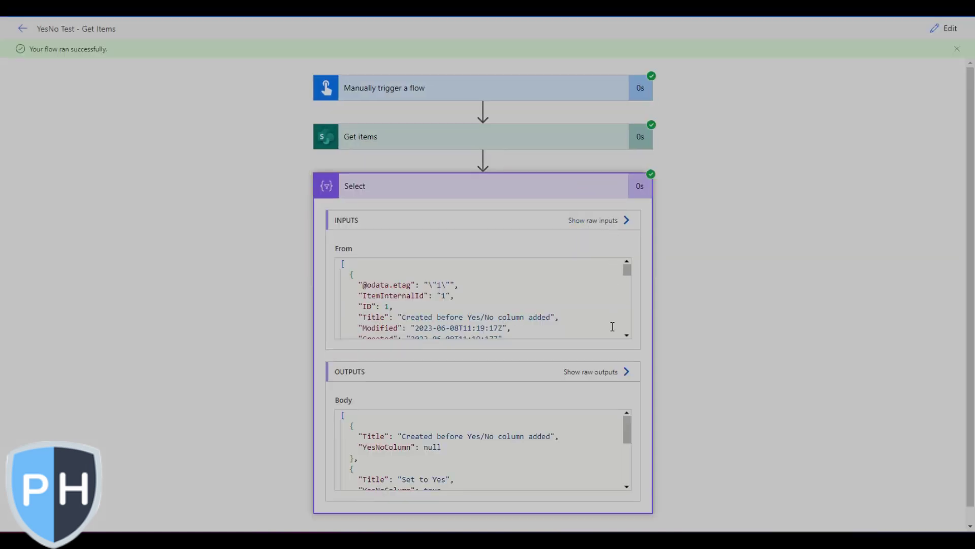
pyautogui.click(604, 374)
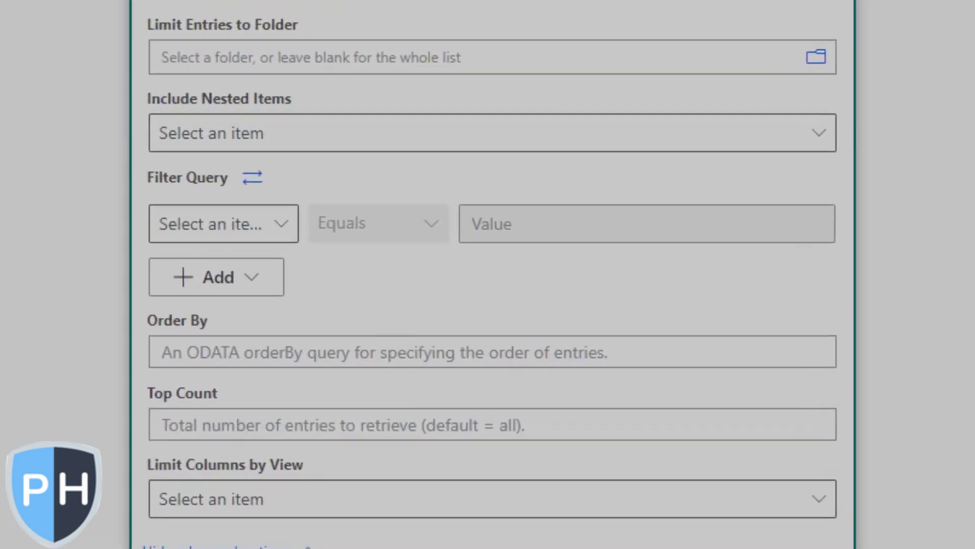
# - Add a Get items filter condition where YesNoColumn equals Yes
pyautogui.click(276, 224)
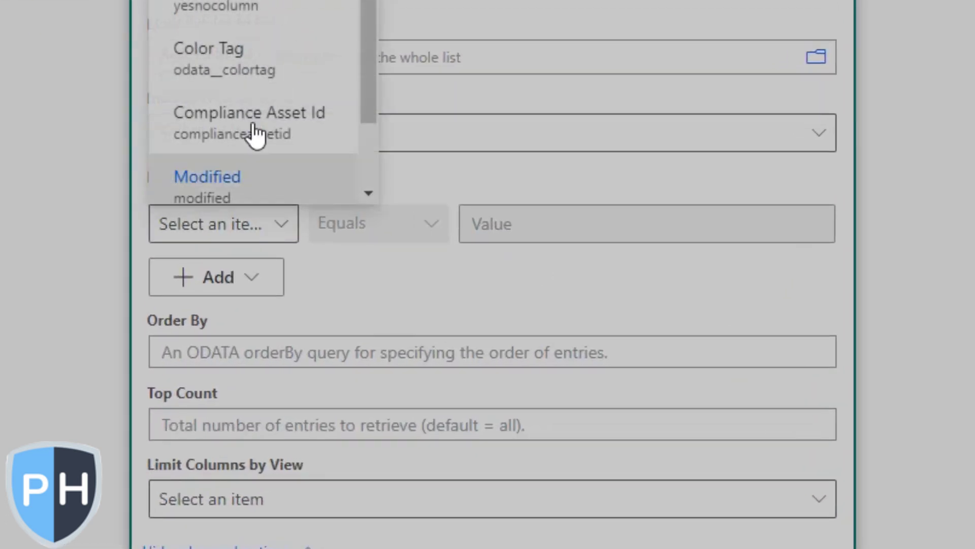
pyautogui.click(231, 9)
pyautogui.click(539, 224)
pyautogui.write('Yes')
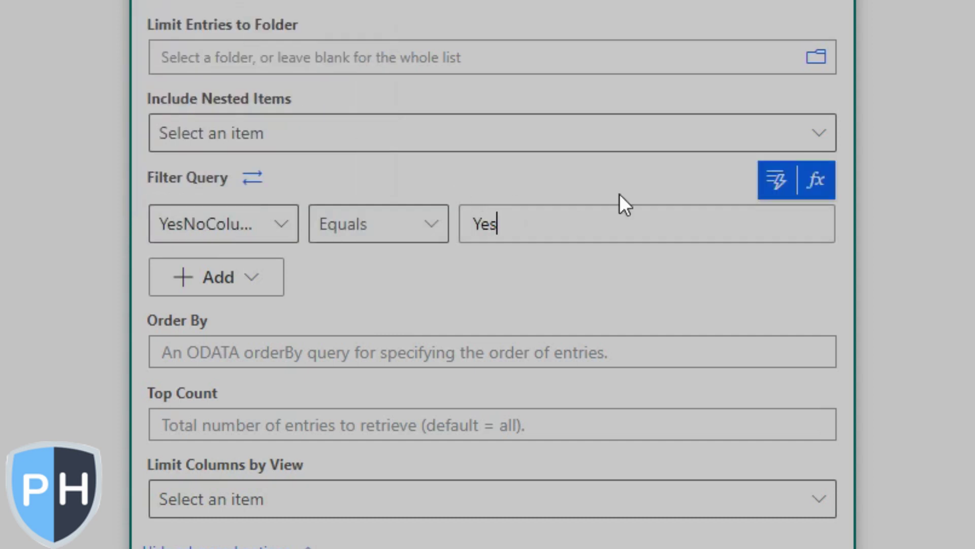
# - Add a second filter condition where YesNoColumn equals true, combined with the first by Or
pyautogui.click(225, 281)
pyautogui.click(231, 319)
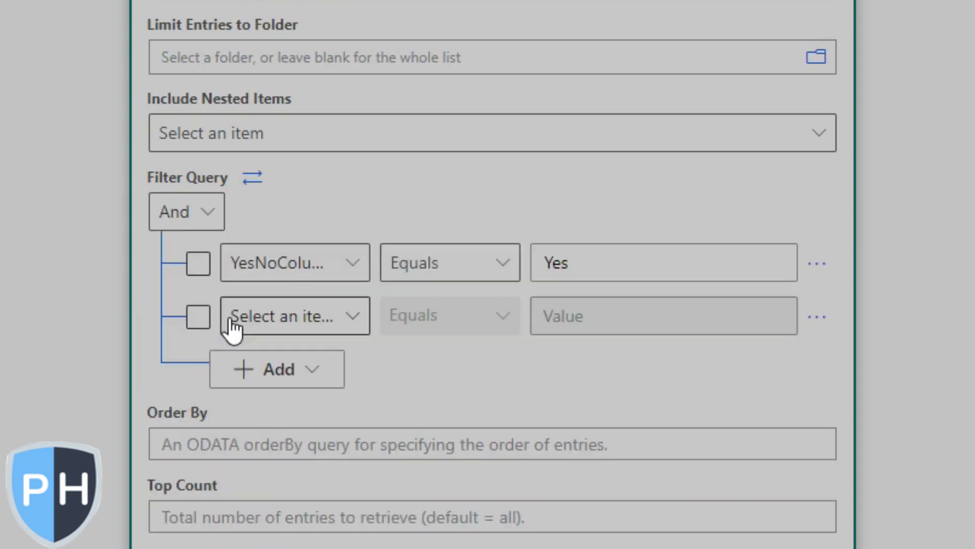
pyautogui.click(197, 214)
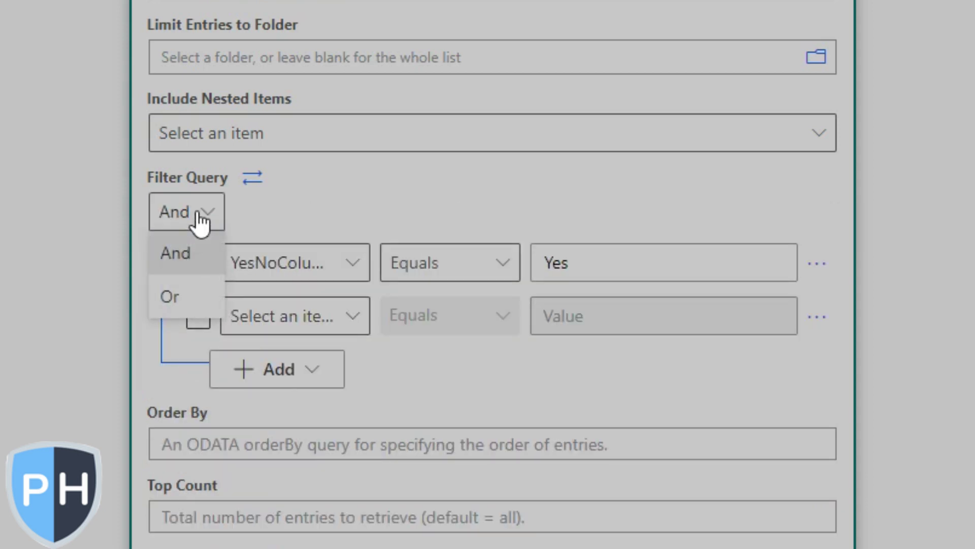
pyautogui.click(174, 298)
pyautogui.click(283, 327)
pyautogui.click(313, 86)
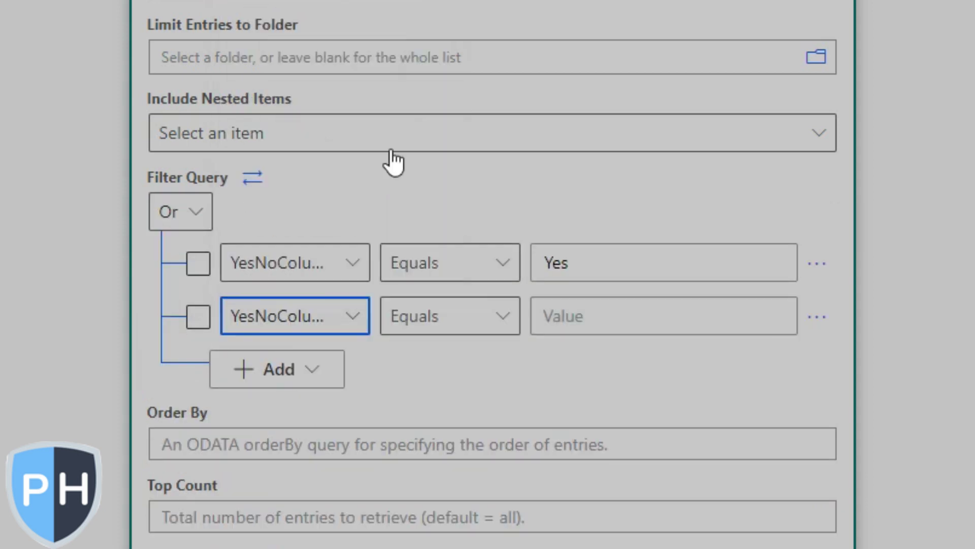
pyautogui.click(621, 311)
pyautogui.write('true')
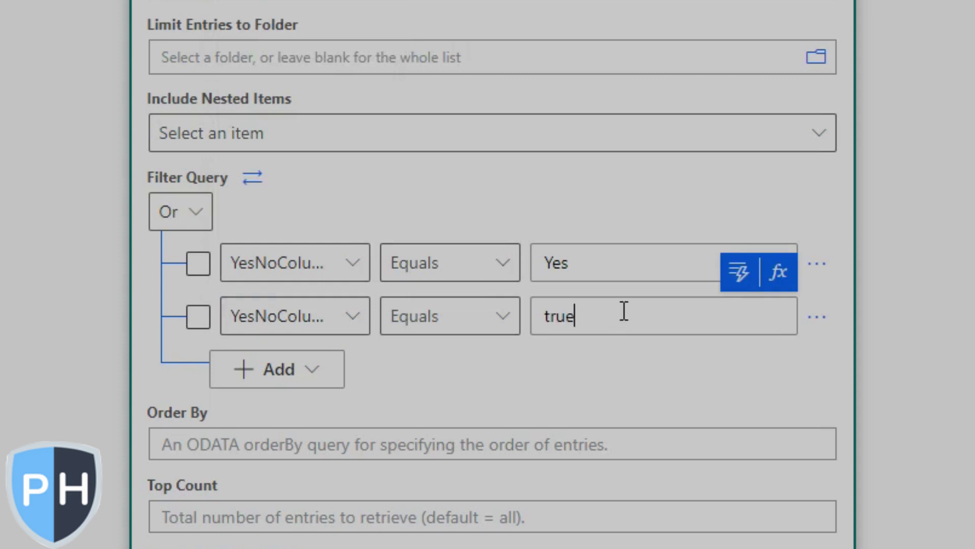
# - Show the filter query as text and remove the quotes around true, giving (YesNoColumn eq 'Yes') or (YesNoColumn eq true)
pyautogui.click(264, 184)
pyautogui.click(503, 209)
pyautogui.press('BackSpace')
pyautogui.press('Right')
pyautogui.press('Right')
pyautogui.press('Right')
pyautogui.press('Right')
pyautogui.press('Right')
pyautogui.press('BackSpace')
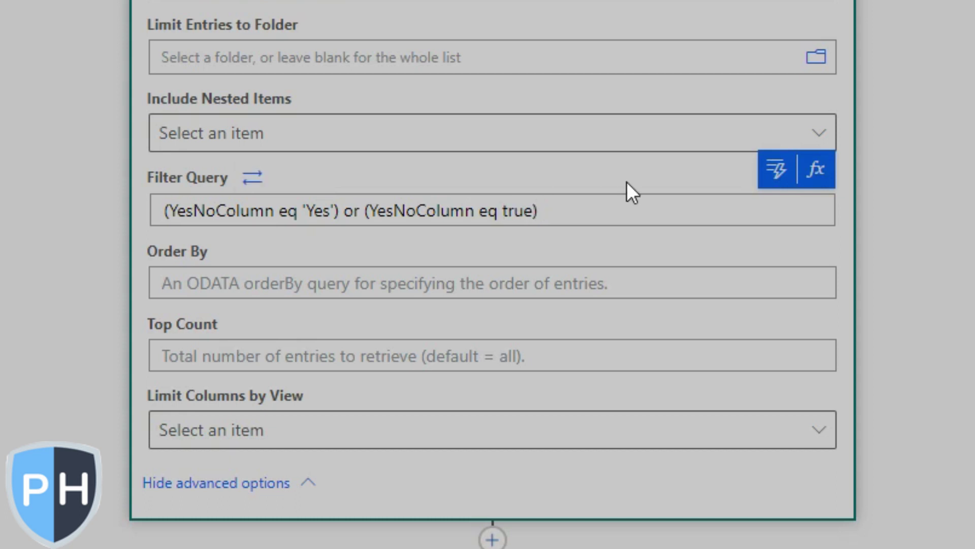
pyautogui.click(968, 51)
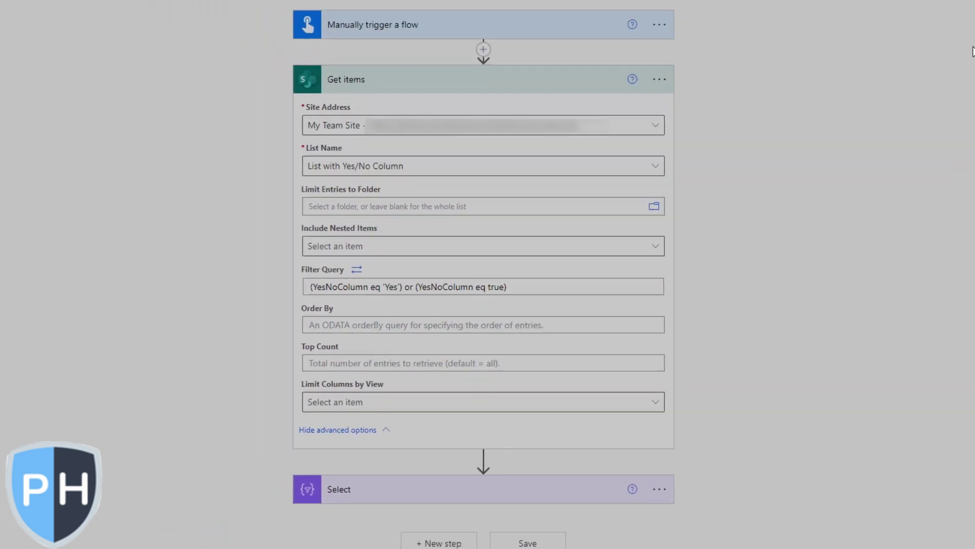
# - Save the flow, run it as a manual test and expand the Select action's results
pyautogui.click(945, 28)
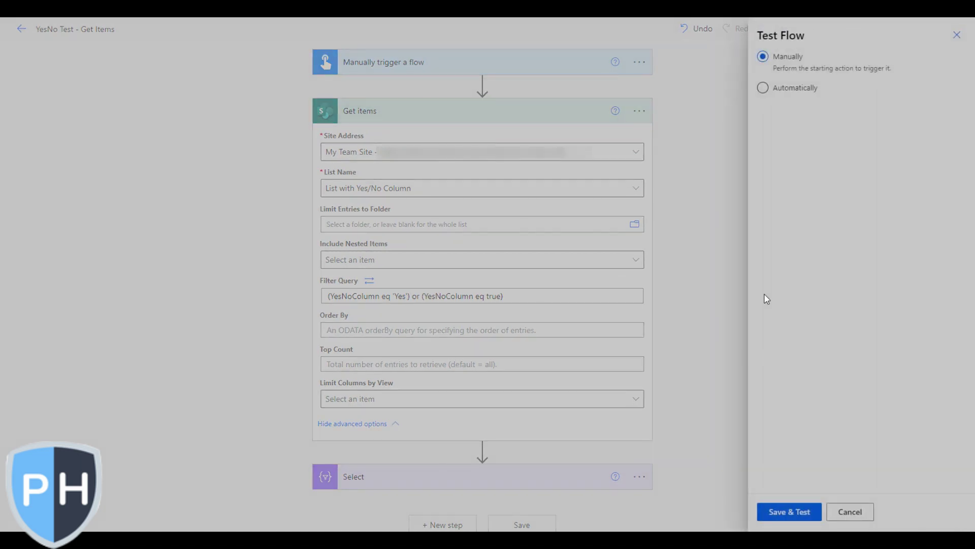
pyautogui.click(779, 512)
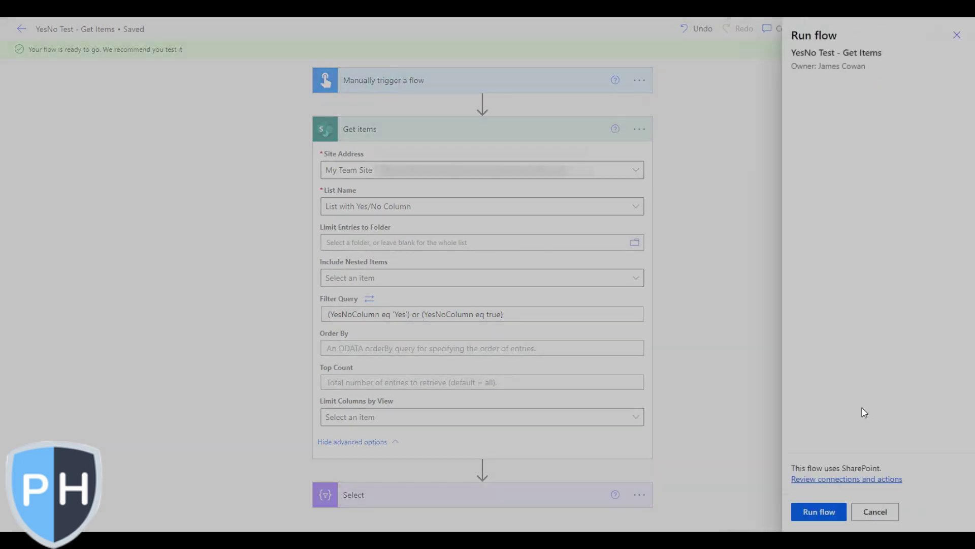
pyautogui.click(818, 511)
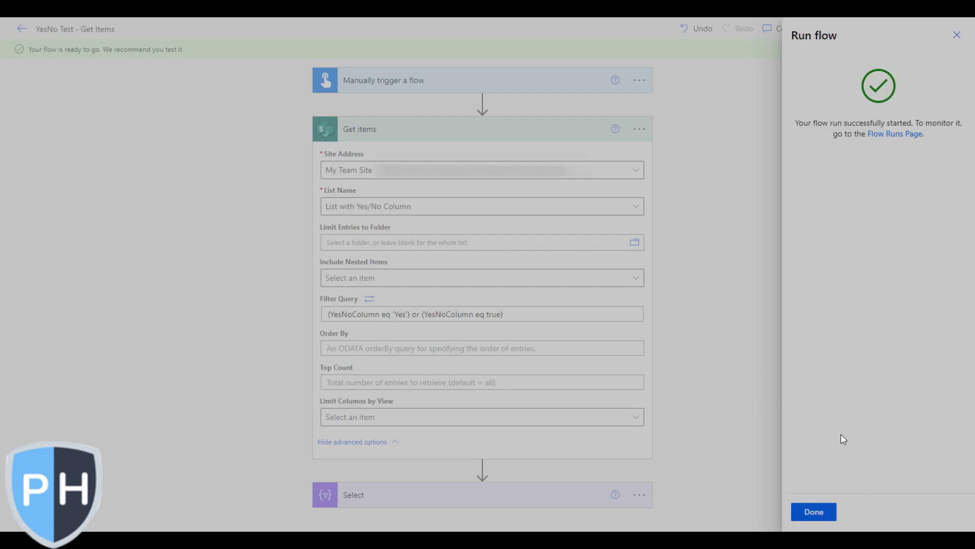
pyautogui.click(813, 512)
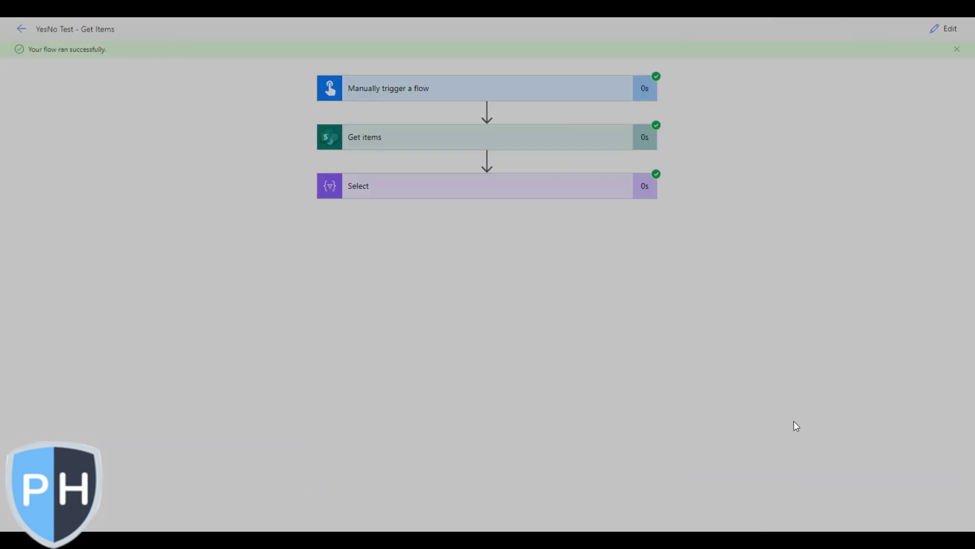
pyautogui.click(543, 196)
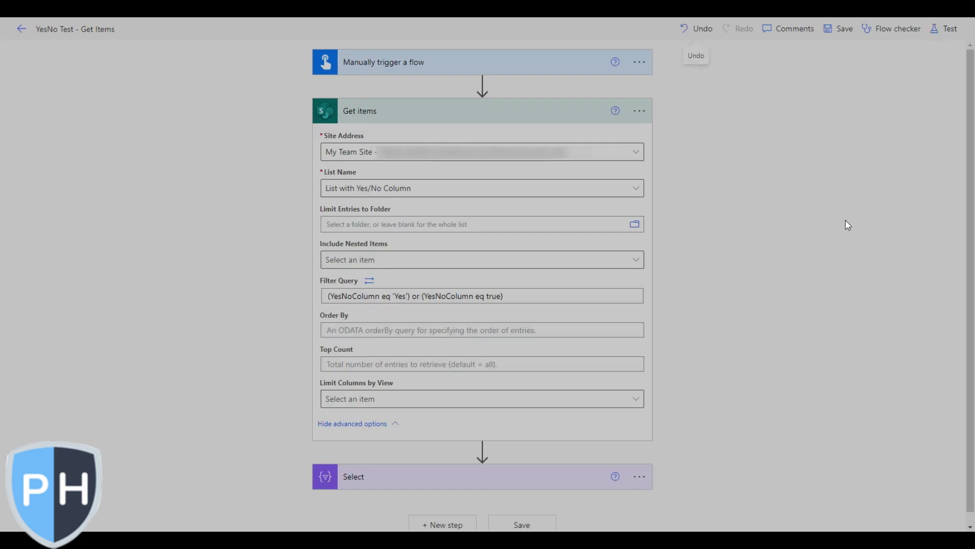
# - Clear the Get items filter query and replace it with a condition where YesNoColumn equals 1
pyautogui.click(541, 298)
pyautogui.hotkey('ctrl', 'a')
pyautogui.press('BackSpace')
pyautogui.click(369, 281)
pyautogui.click(367, 304)
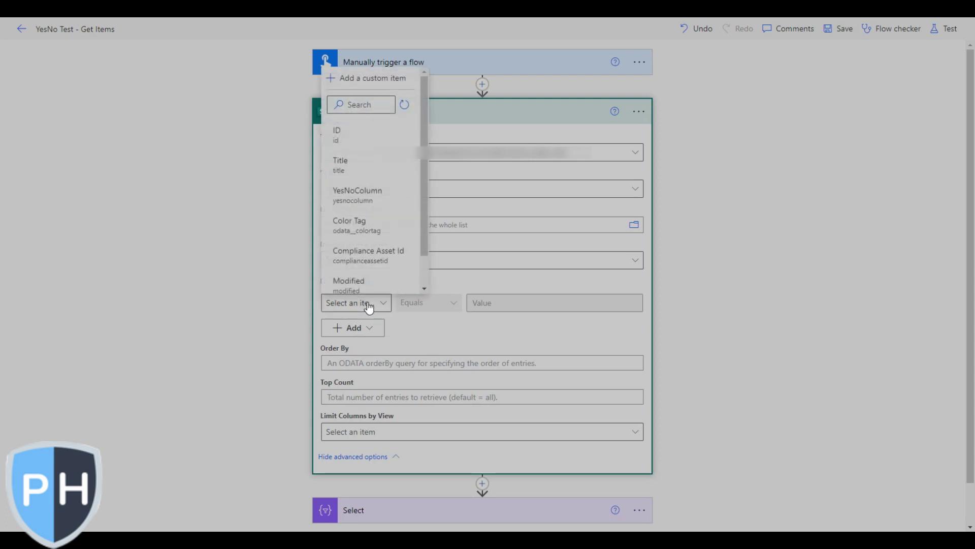
pyautogui.click(367, 196)
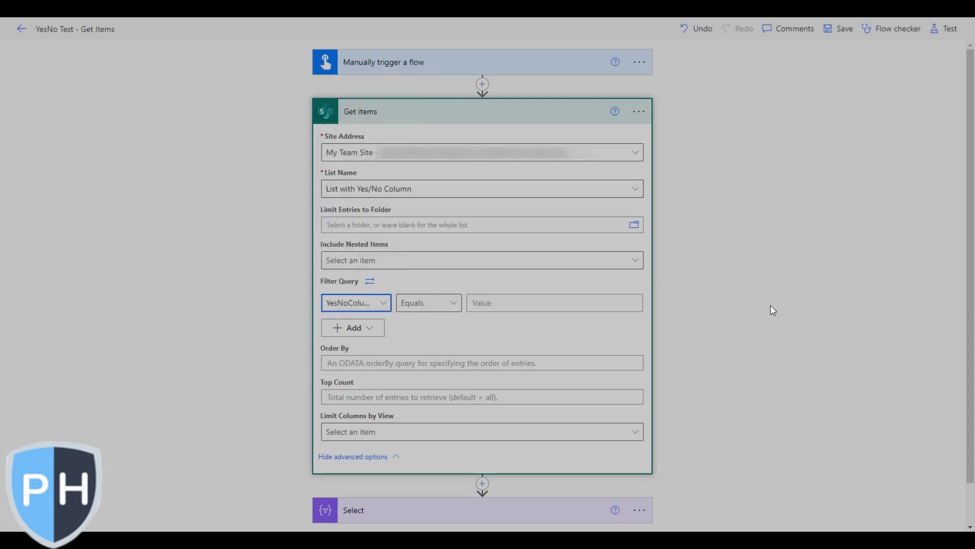
pyautogui.click(593, 299)
pyautogui.write('1')
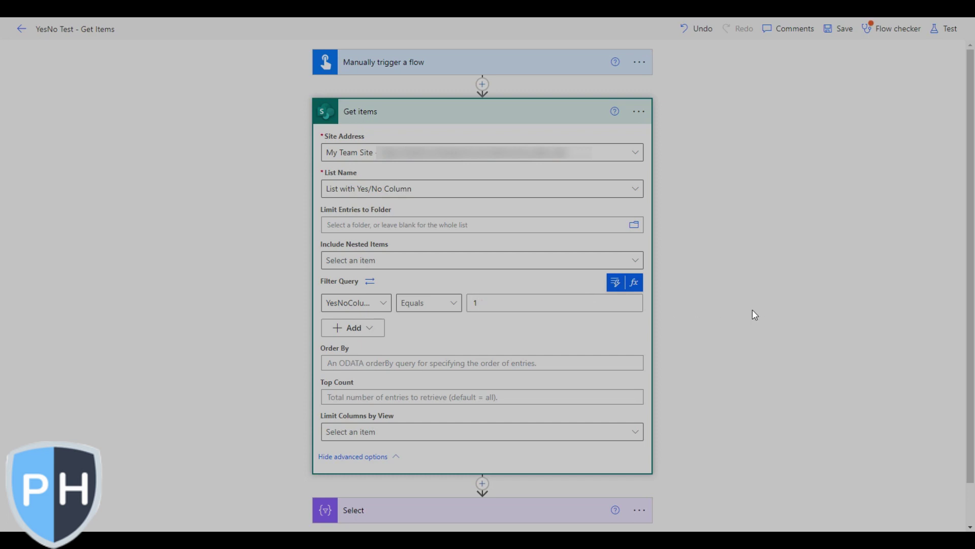
# - Show the new filter query as text and remove the quotes around the value so it reads YesNoColumn eq 1
pyautogui.click(370, 281)
pyautogui.click(418, 297)
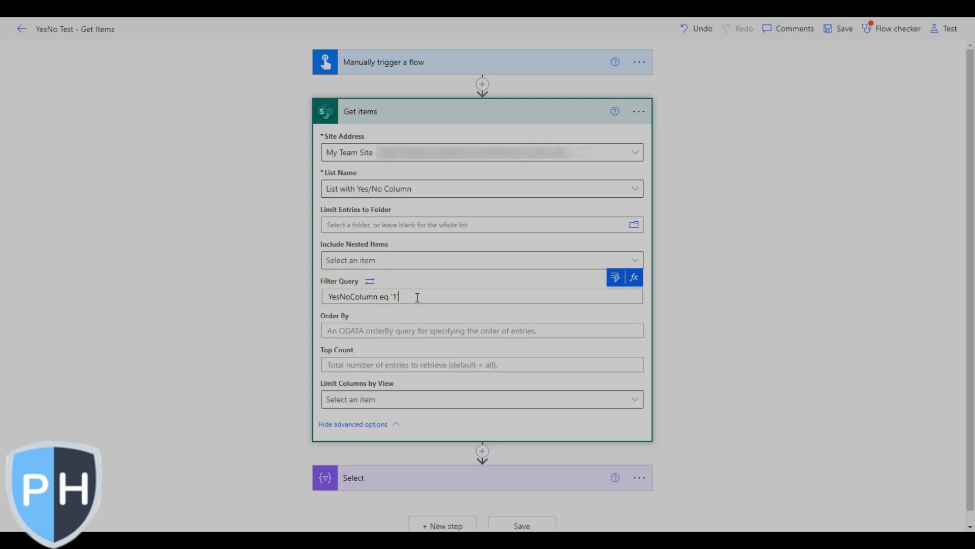
pyautogui.press('BackSpace')
pyautogui.press('Left')
pyautogui.press('BackSpace')
# - Save and manually test the flow with the YesNoColumn eq 1 filter, and expand the Select action's results
pyautogui.click(948, 33)
pyautogui.click(785, 513)
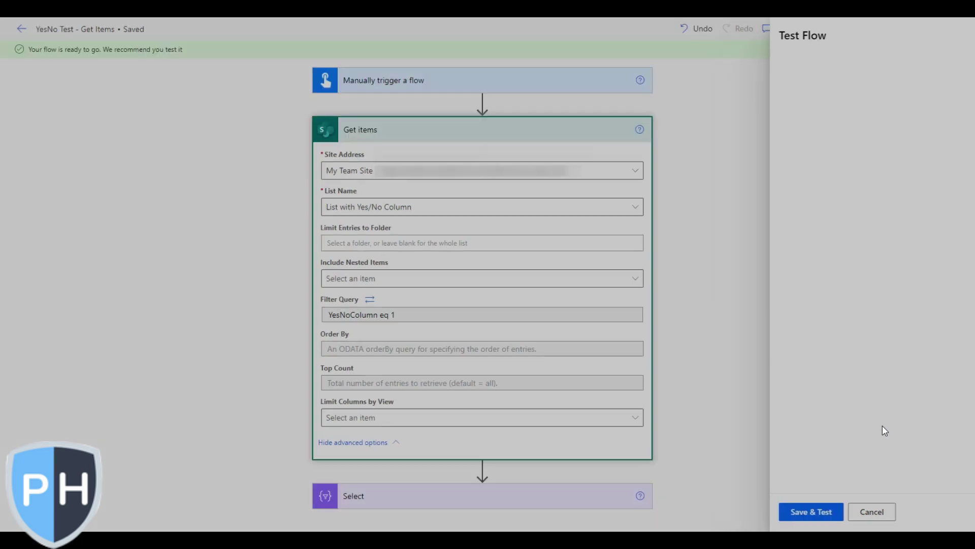
pyautogui.click(830, 510)
pyautogui.click(830, 510)
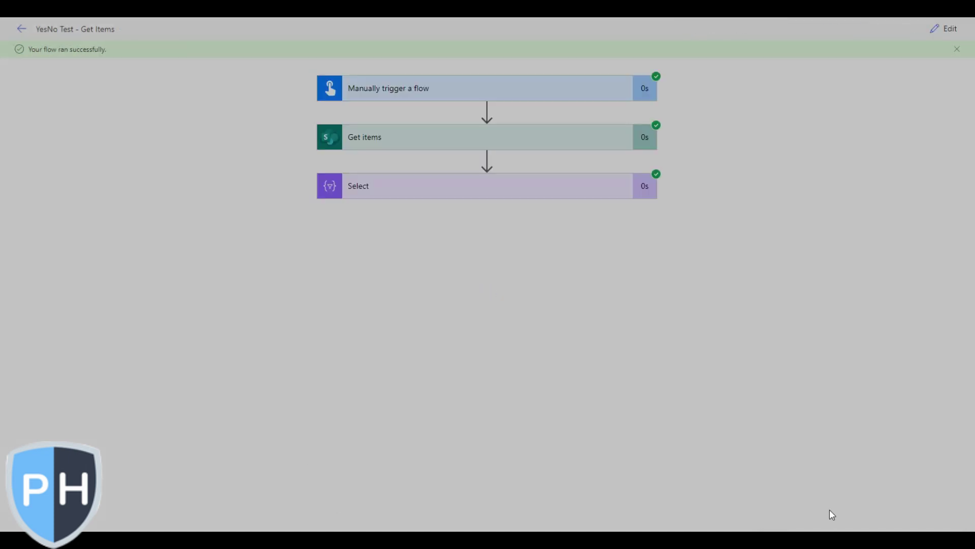
pyautogui.click(551, 187)
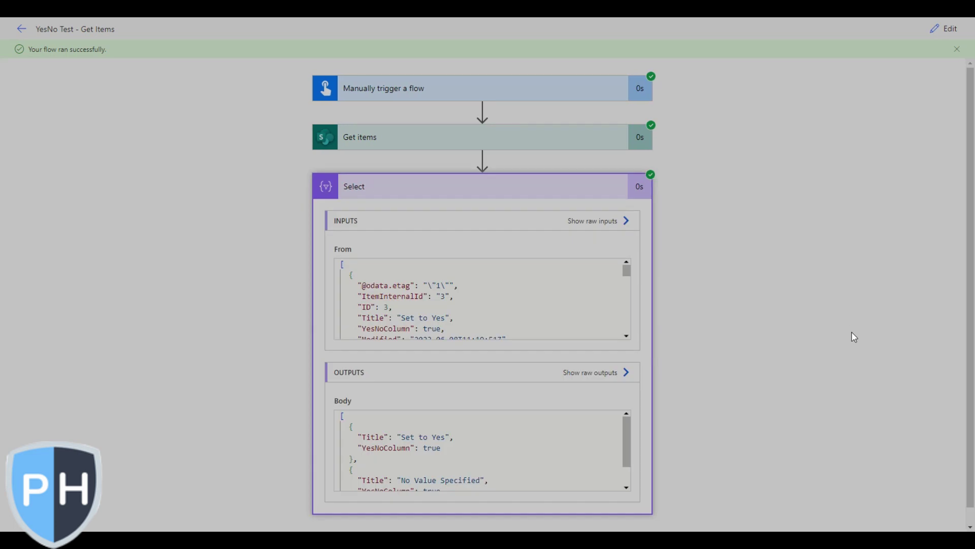
# - Check the Select action's raw outputs and change the Get items filter query to YesNoColumn eq 0
pyautogui.click(605, 372)
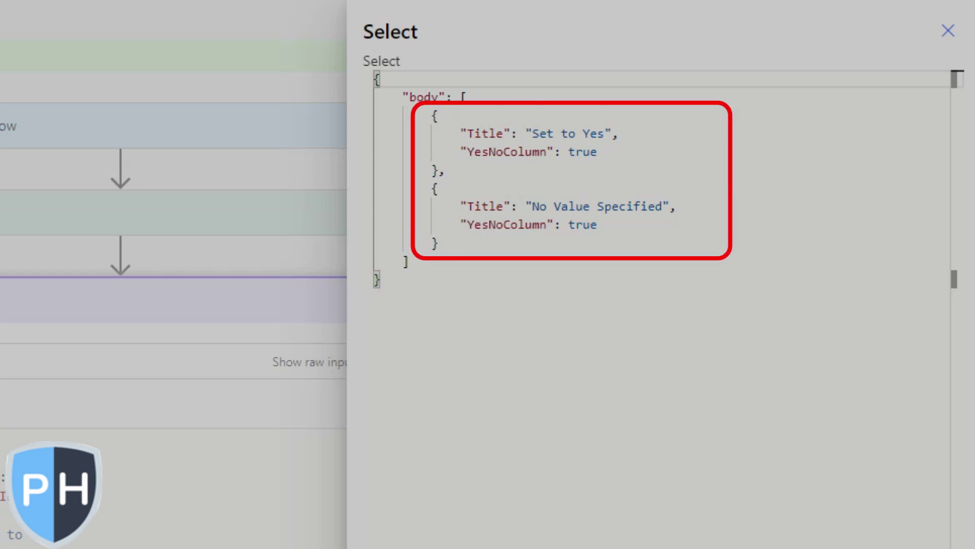
pyautogui.click(948, 30)
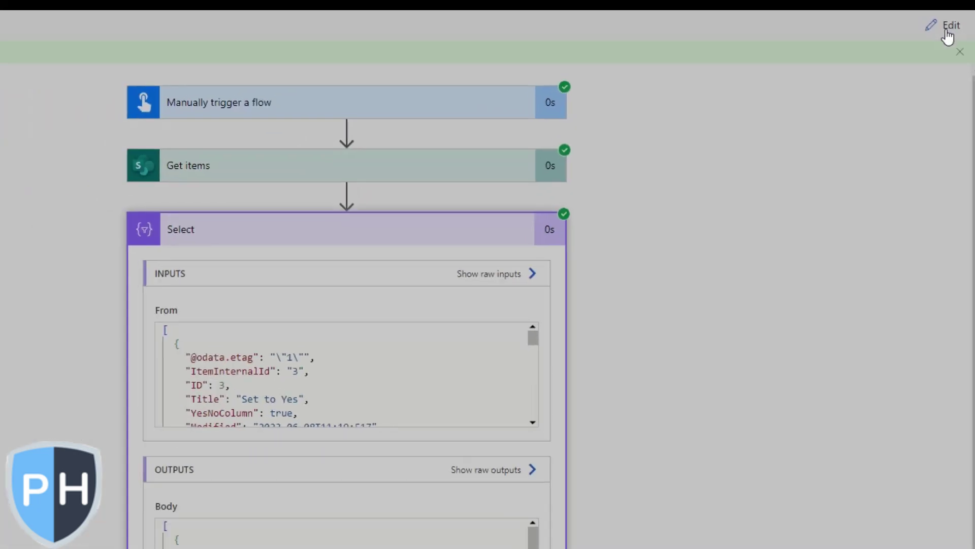
pyautogui.click(948, 28)
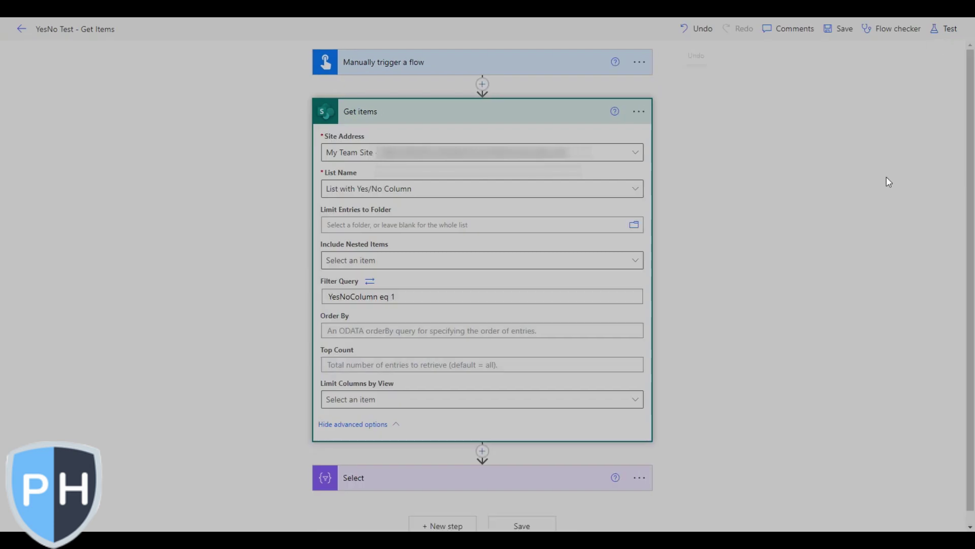
pyautogui.click(466, 297)
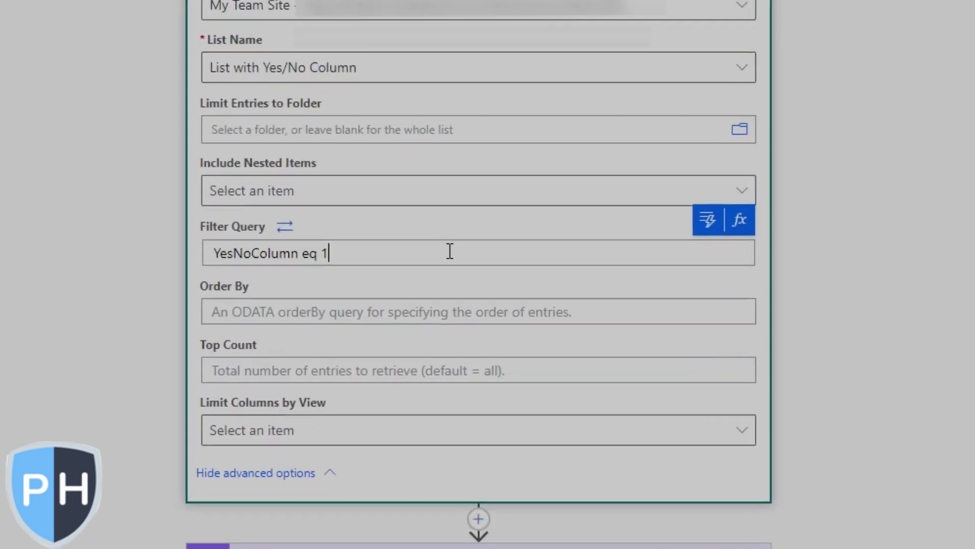
pyautogui.press('BackSpace')
pyautogui.write('0')
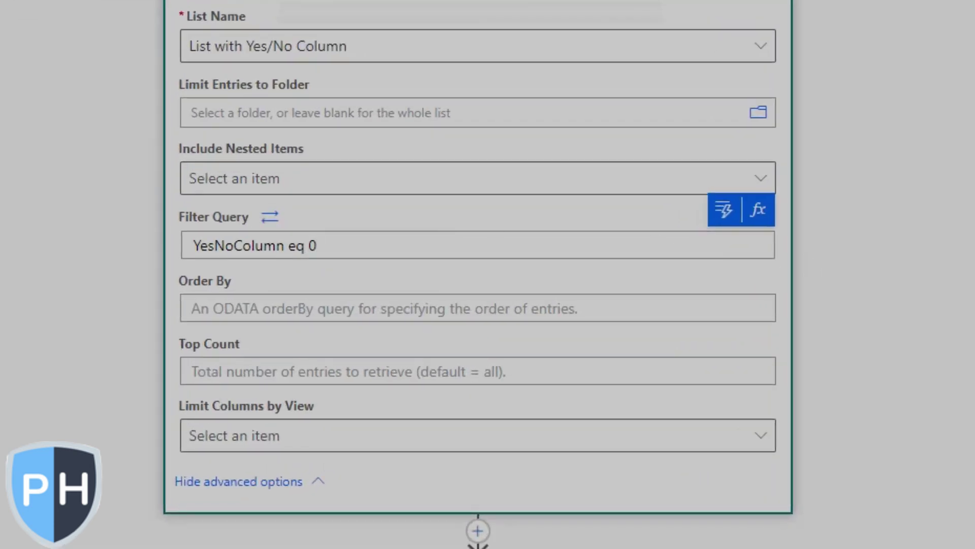
# - Save and manually test the flow with the YesNoColumn eq 0 filter, and expand the Select action's results
pyautogui.click(951, 28)
pyautogui.click(763, 56)
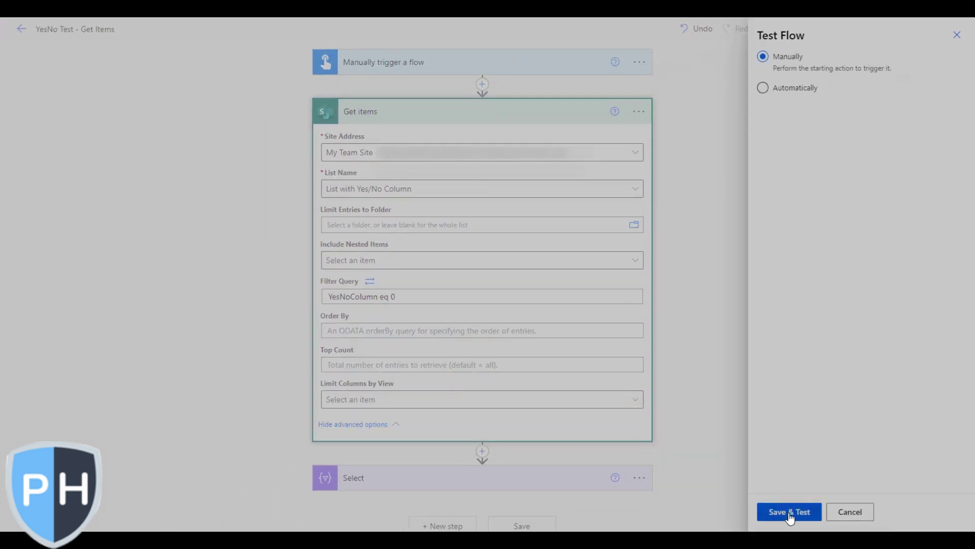
pyautogui.click(789, 512)
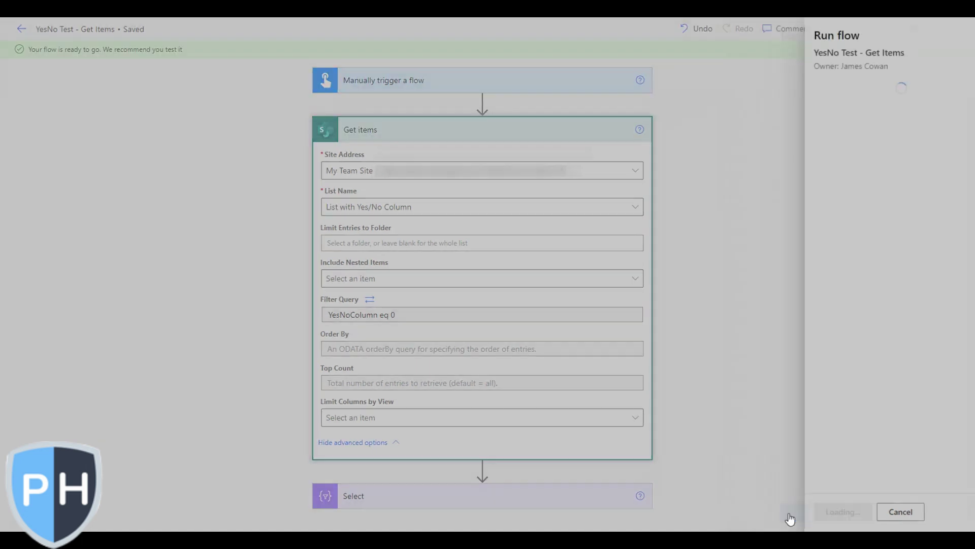
pyautogui.click(815, 517)
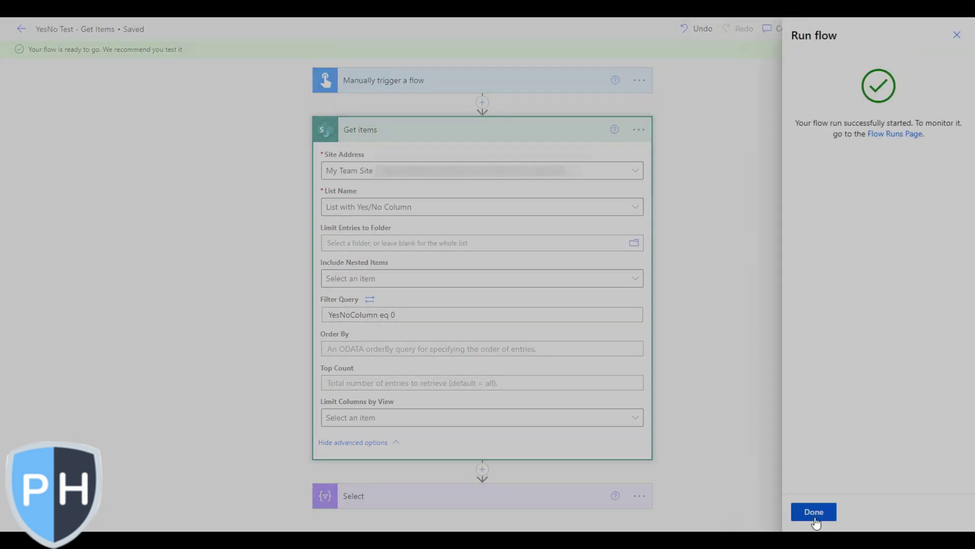
pyautogui.click(817, 514)
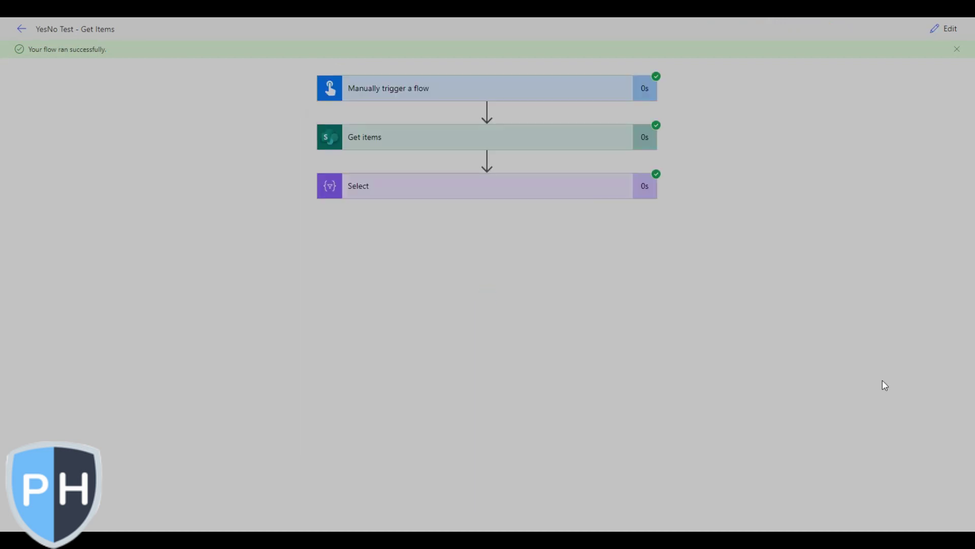
pyautogui.click(588, 191)
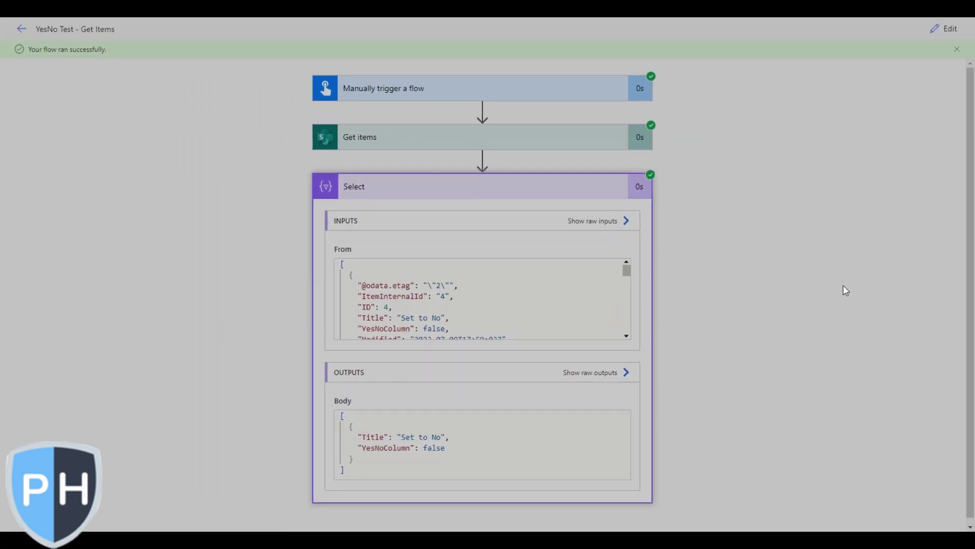
# - Edit the flow again, show the Get items filter query as condition rows and add a second row combined with Or
pyautogui.click(945, 28)
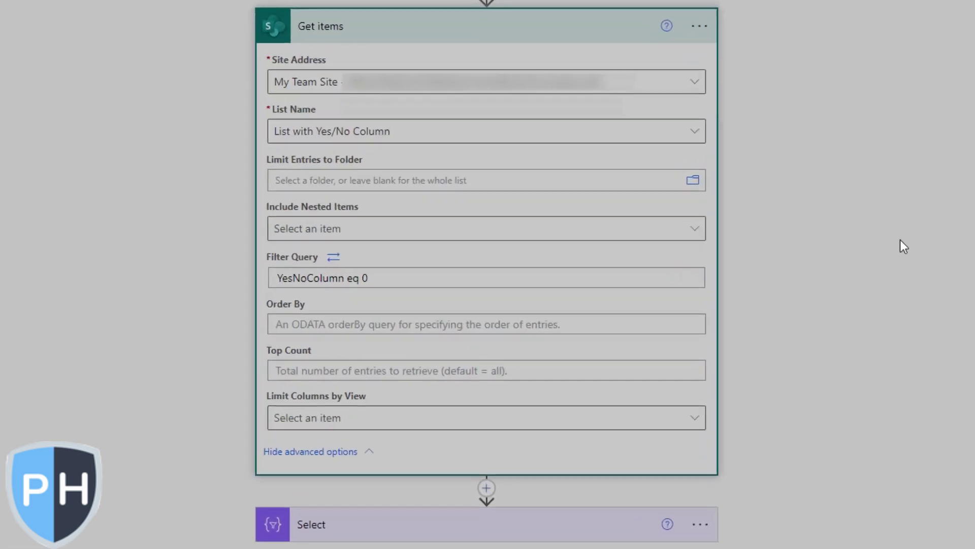
pyautogui.click(333, 257)
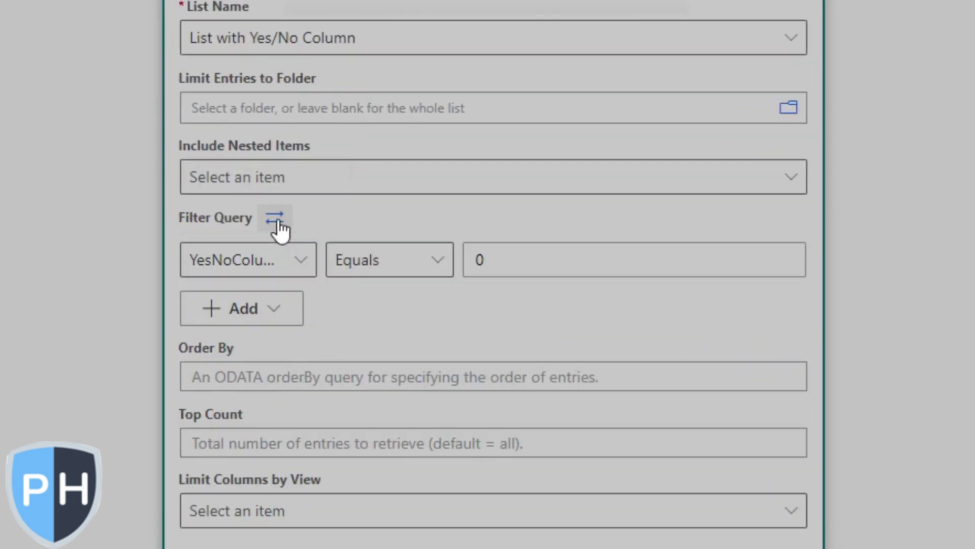
pyautogui.click(252, 314)
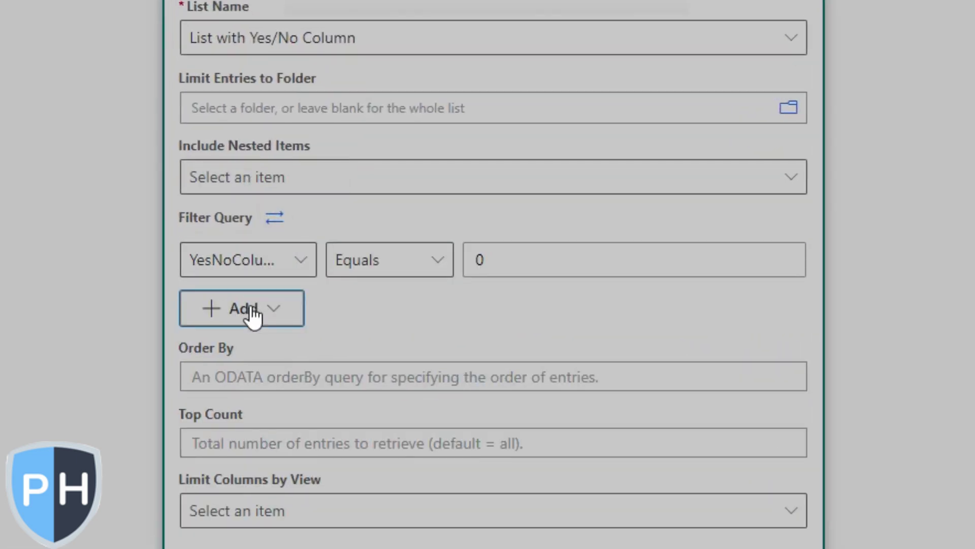
pyautogui.click(258, 350)
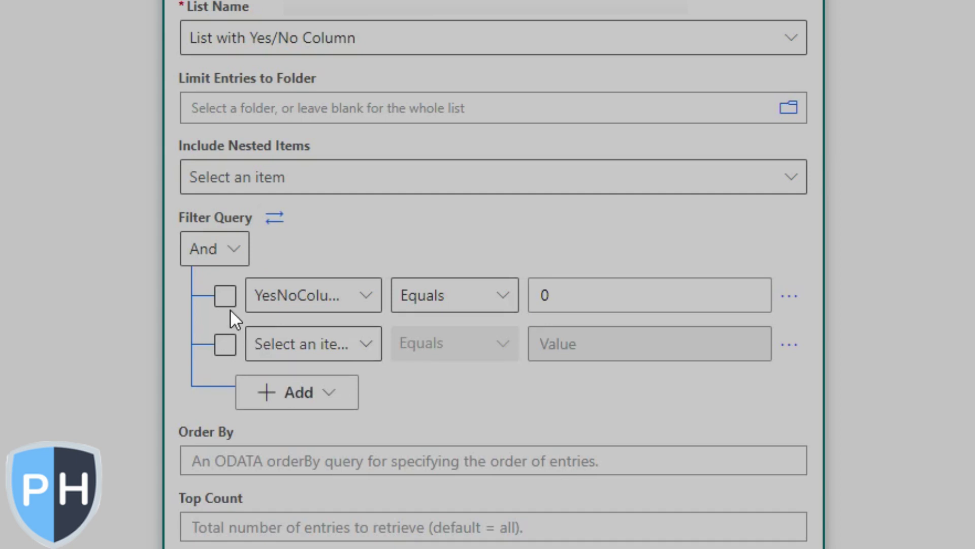
pyautogui.click(218, 254)
pyautogui.click(218, 328)
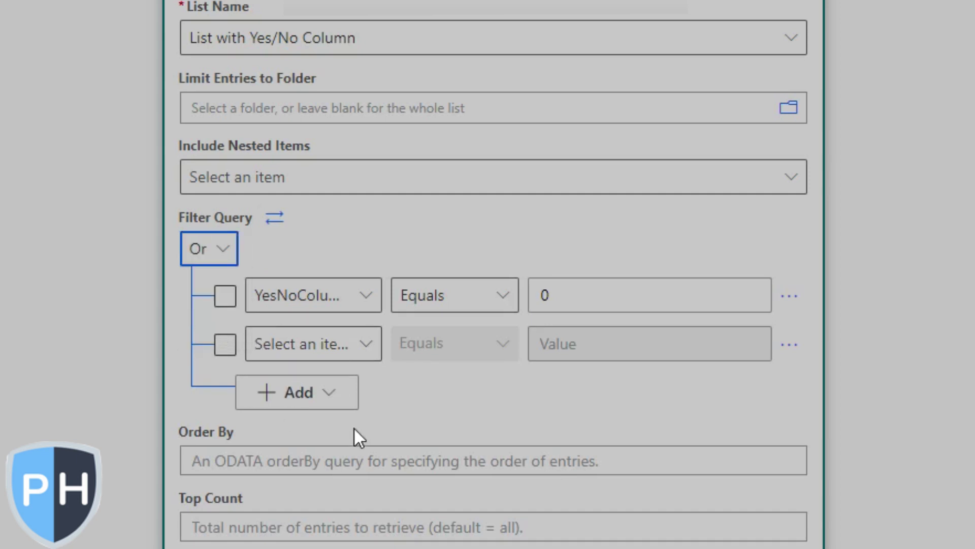
# - Set the second filter condition to YesNoColumn equals null
pyautogui.click(364, 358)
pyautogui.click(358, 147)
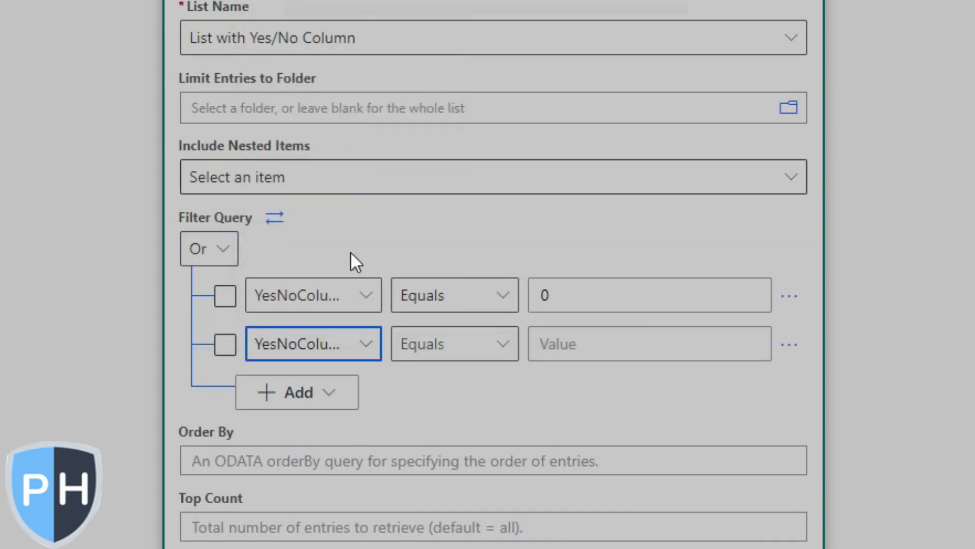
pyautogui.click(586, 345)
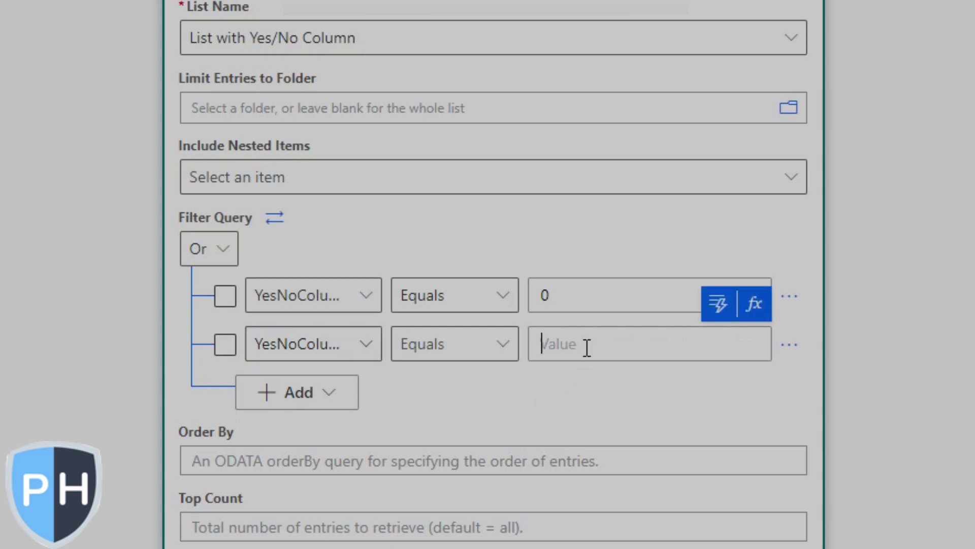
pyautogui.write('null')
# - Show the filter query as text and remove the quotes around both values so it reads (YesNoColumn eq 0) or (YesNoColumn eq null)
pyautogui.click(274, 218)
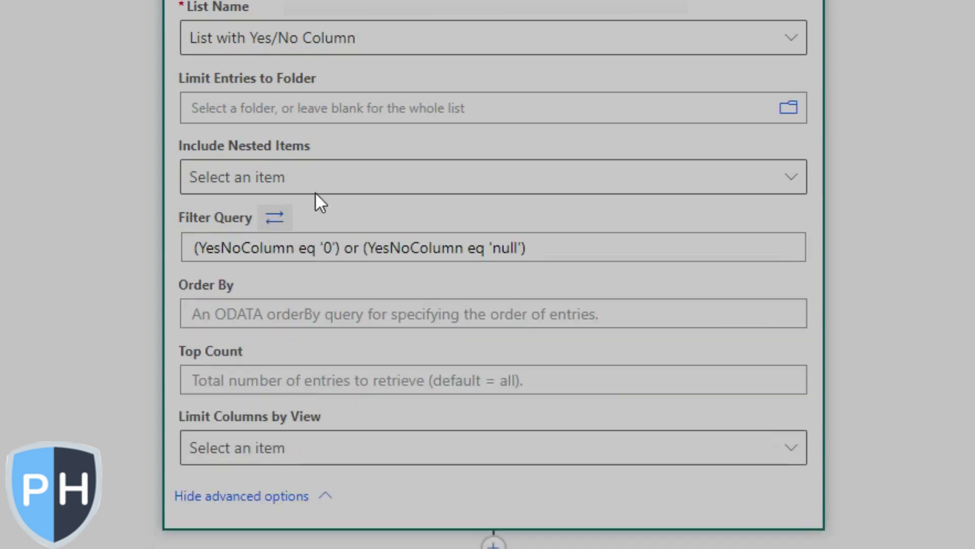
pyautogui.click(328, 247)
pyautogui.press('BackSpace')
pyautogui.press('Right')
pyautogui.press('Delete')
pyautogui.press('End')
pyautogui.press('Left')
pyautogui.press('BackSpace')
pyautogui.press('Left')
pyautogui.press('Left')
pyautogui.press('Left')
pyautogui.press('Left')
pyautogui.press('BackSpace')
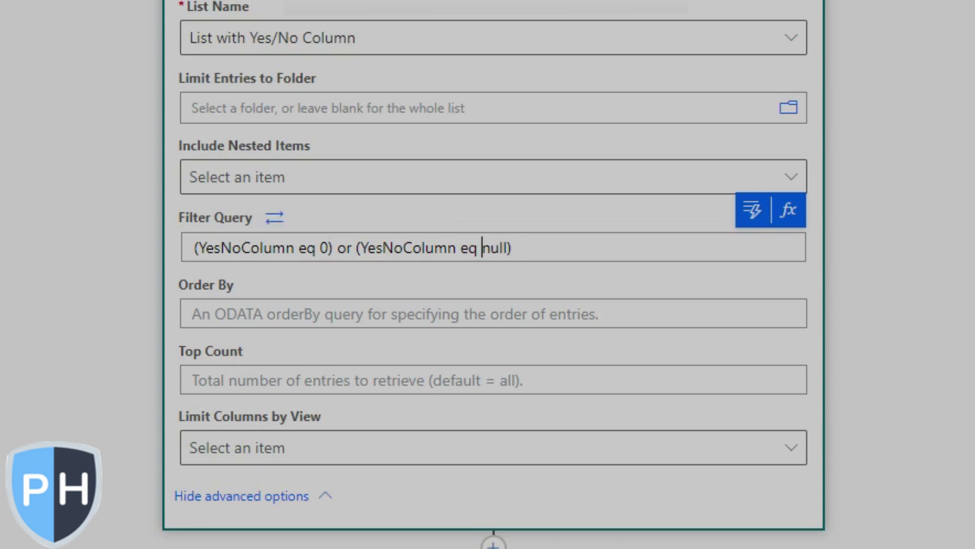
# - Save and manually test the flow with the combined 0 or null filter, and open the Select action's raw outputs
pyautogui.click(950, 30)
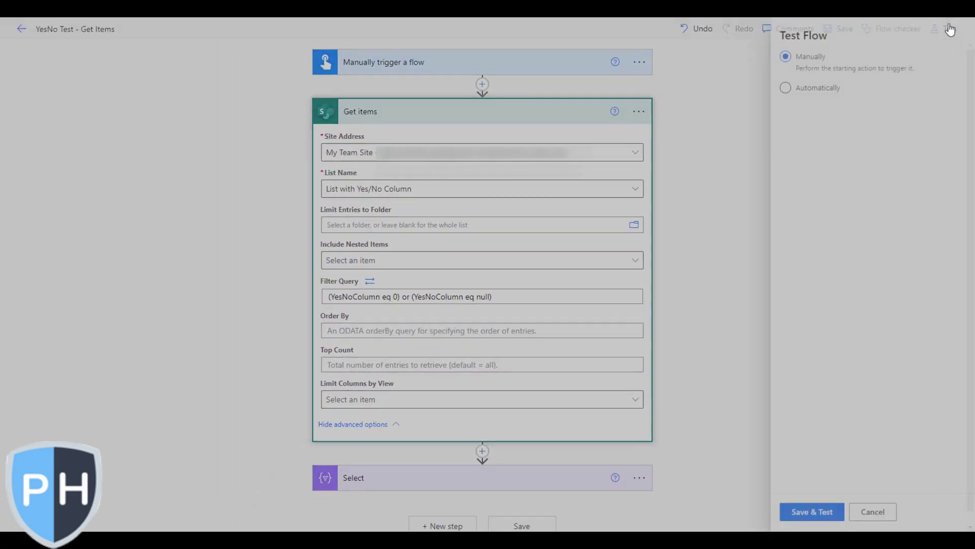
pyautogui.click(783, 514)
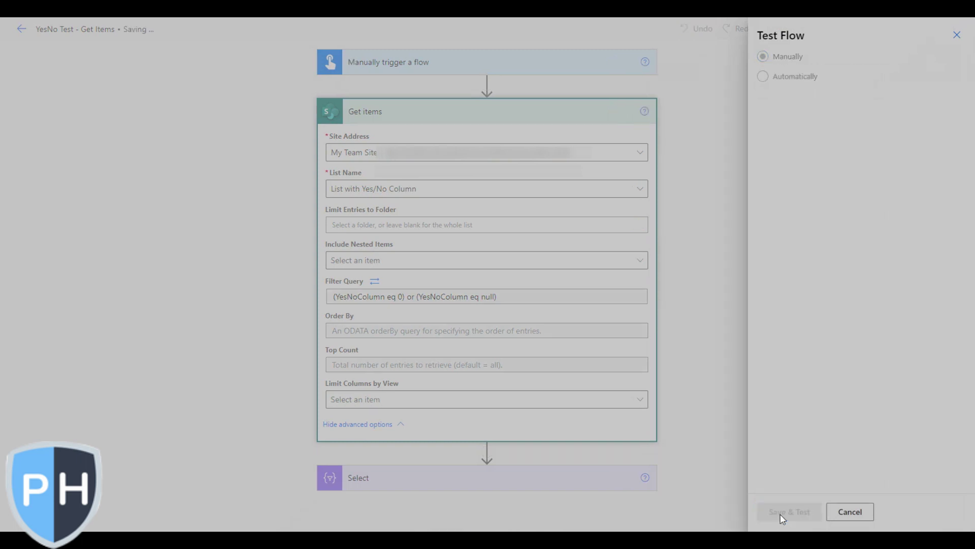
pyautogui.click(820, 512)
pyautogui.click(819, 514)
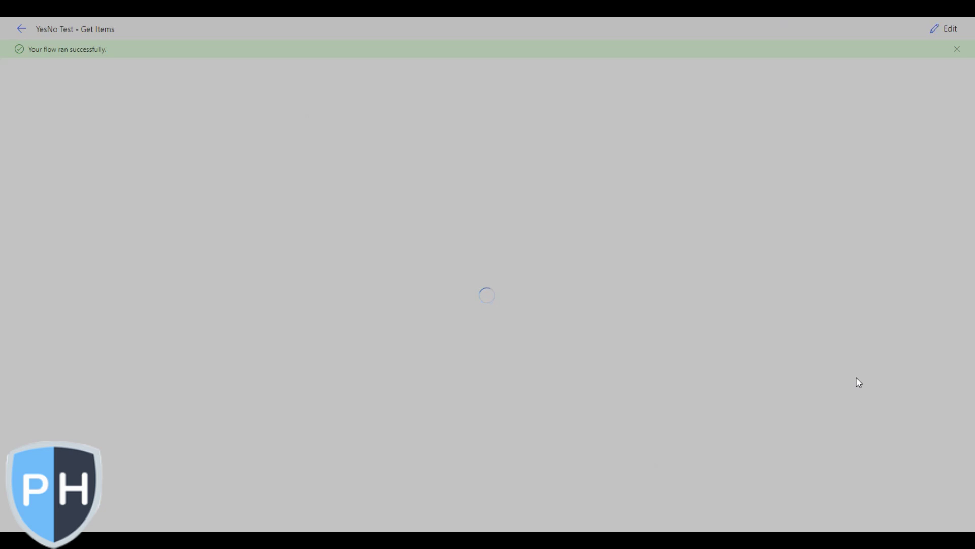
pyautogui.click(497, 186)
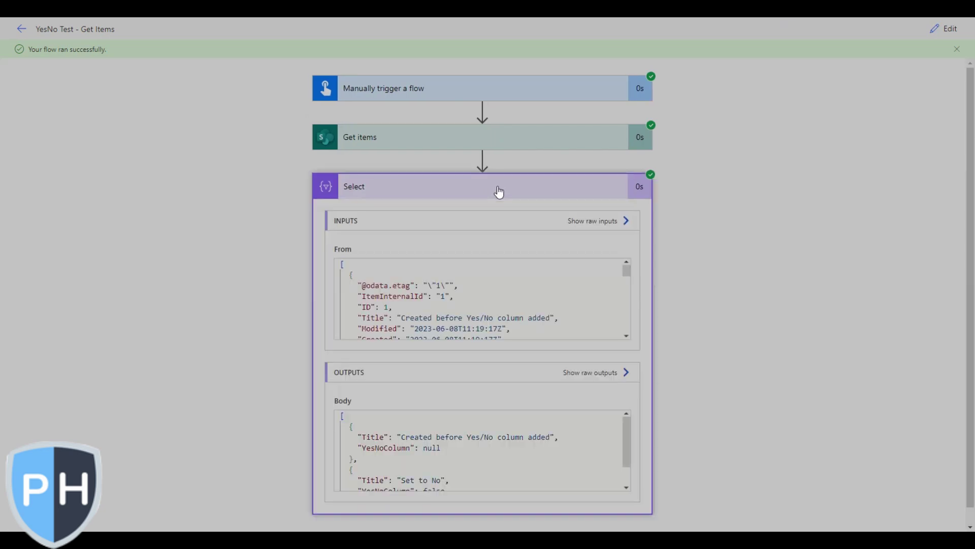
pyautogui.click(597, 374)
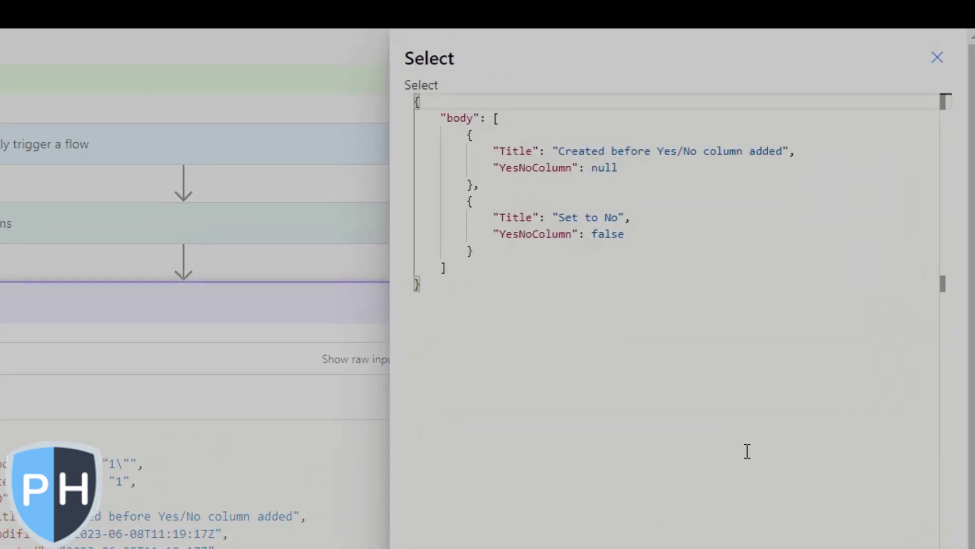